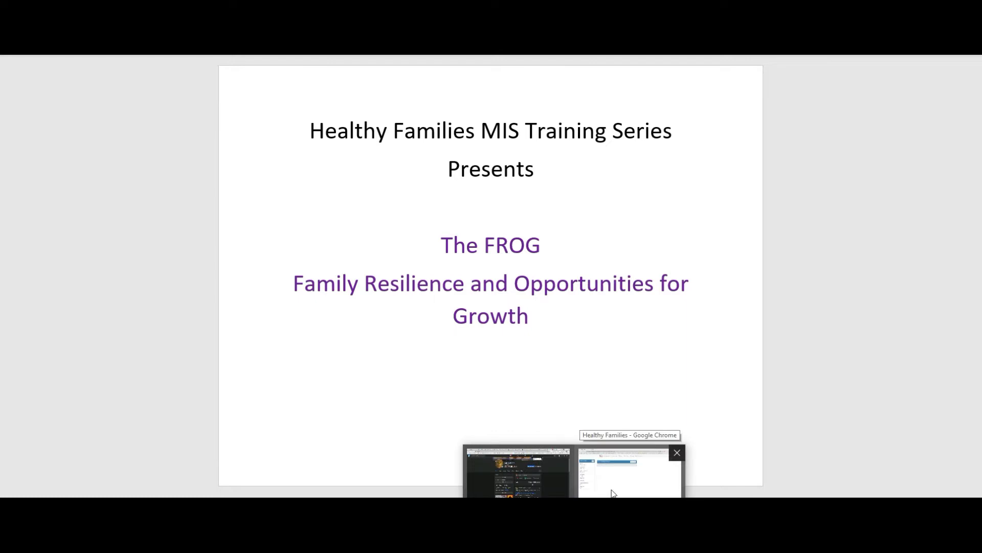
Create a new pre-assessment activity form for 01/2022.
{"action": "left_click", "coordinate": [614, 492]}
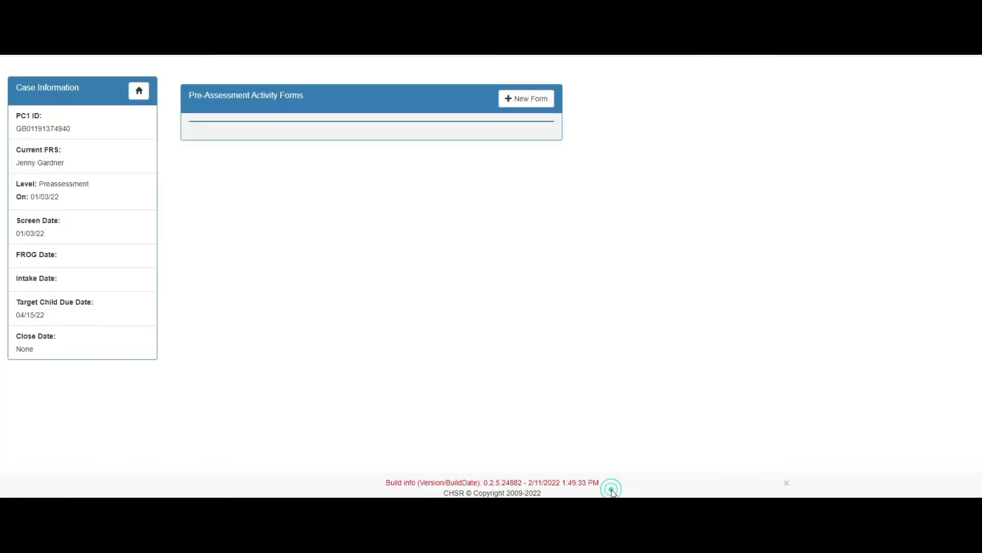
{"action": "left_click", "coordinate": [528, 102]}
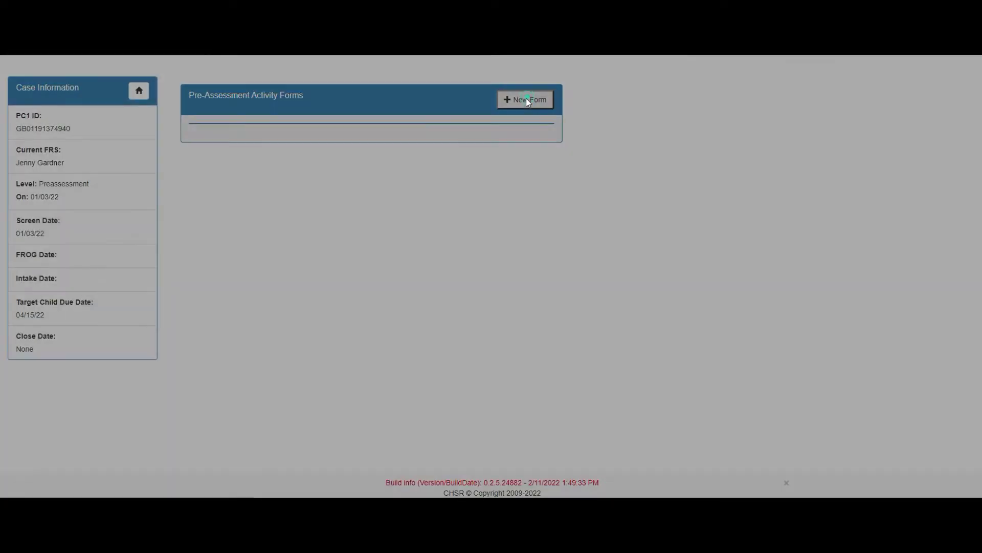
{"action": "type", "text": "01/"}
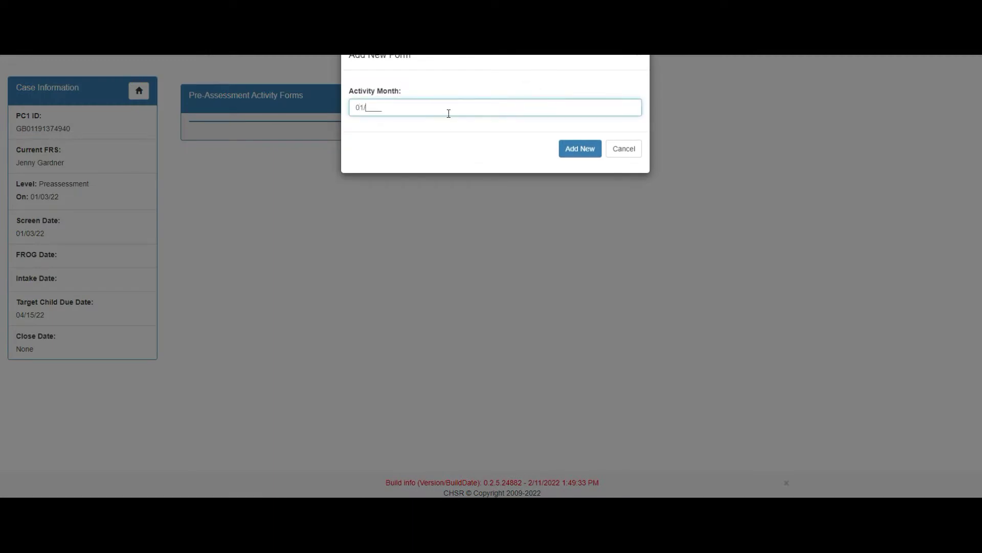
{"action": "type", "text": "2022"}
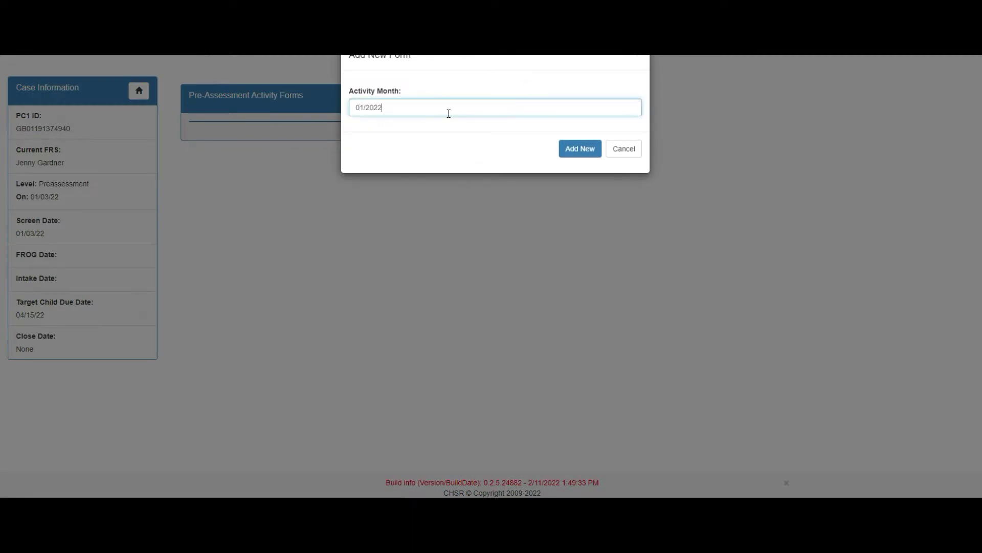
{"action": "left_click", "coordinate": [566, 150]}
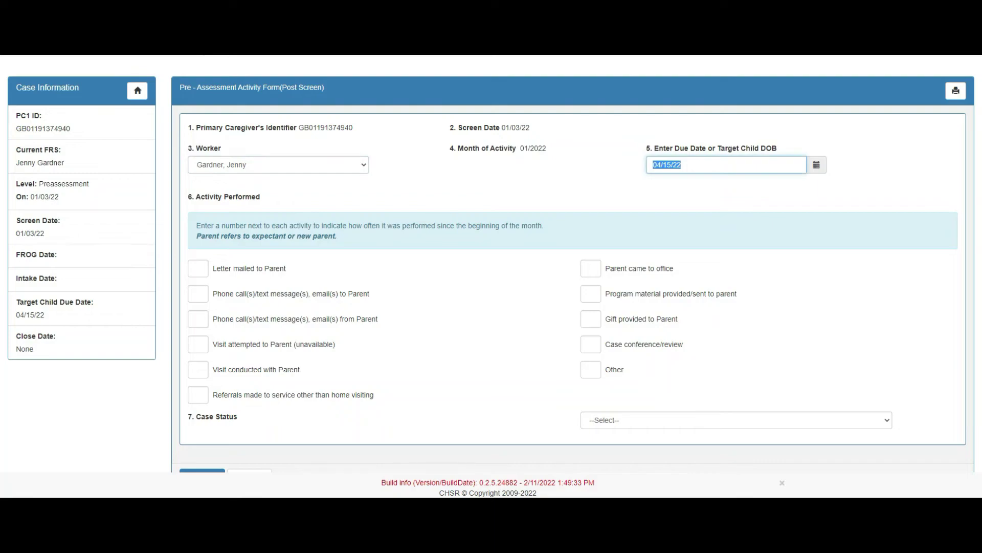
Set the case status to Assessment Completed with FROG date 01/05/22.
{"action": "scroll", "coordinate": [695, 344], "scroll_direction": "down", "scroll_amount": 1}
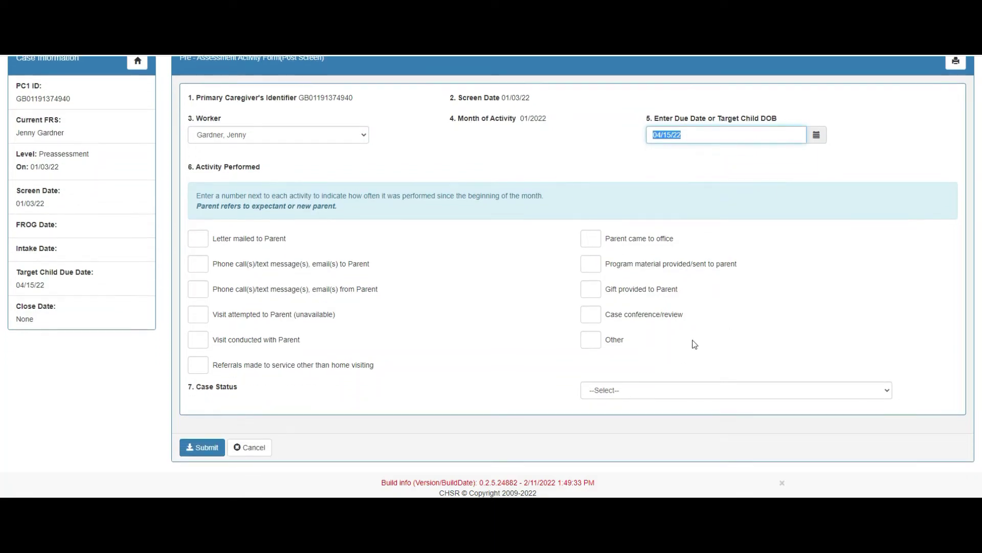
{"action": "left_click", "coordinate": [655, 391]}
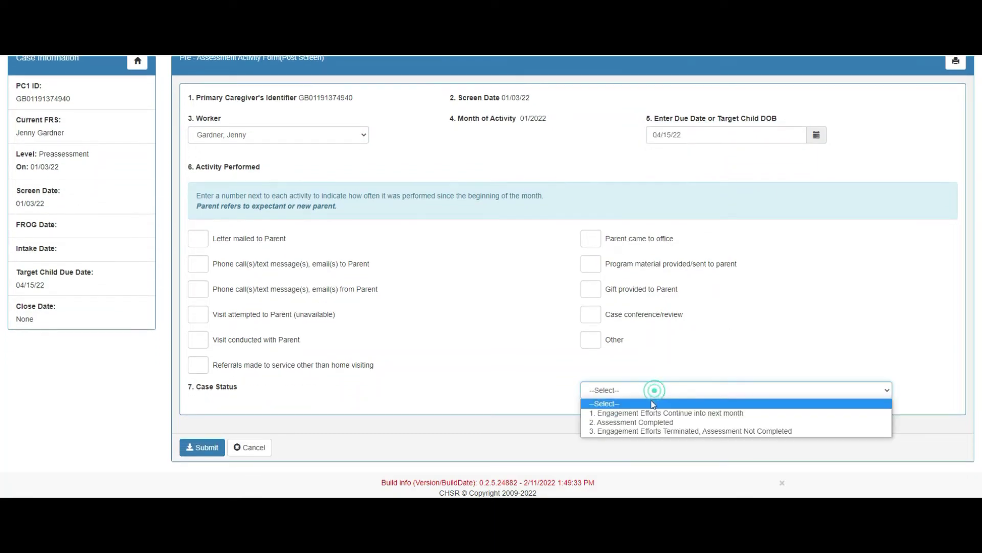
{"action": "left_click", "coordinate": [680, 422]}
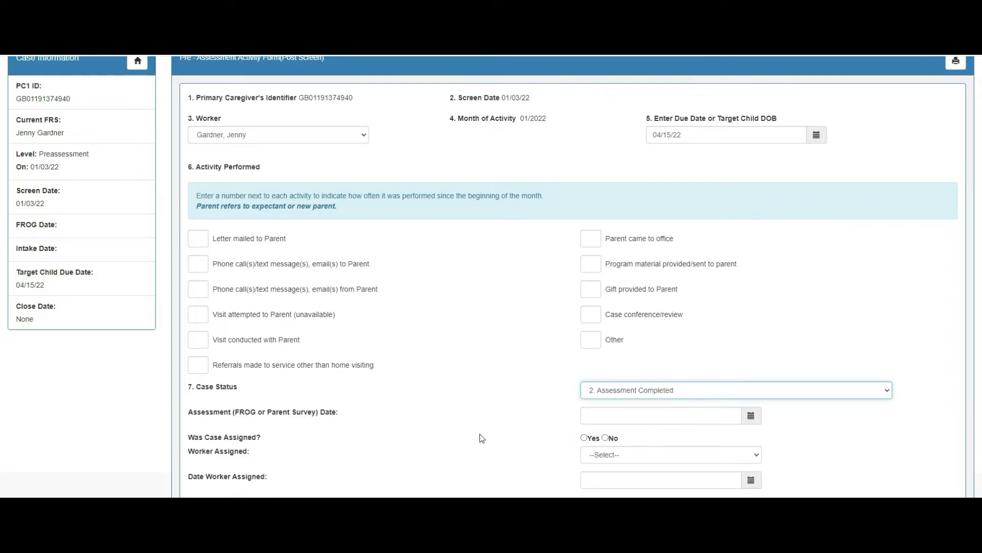
{"action": "left_click", "coordinate": [754, 417]}
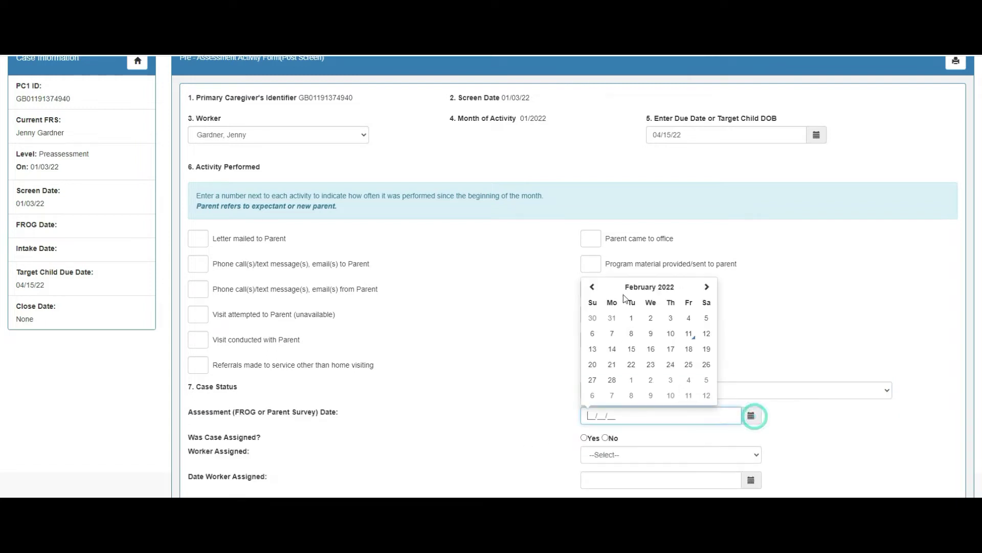
{"action": "left_click", "coordinate": [592, 287]}
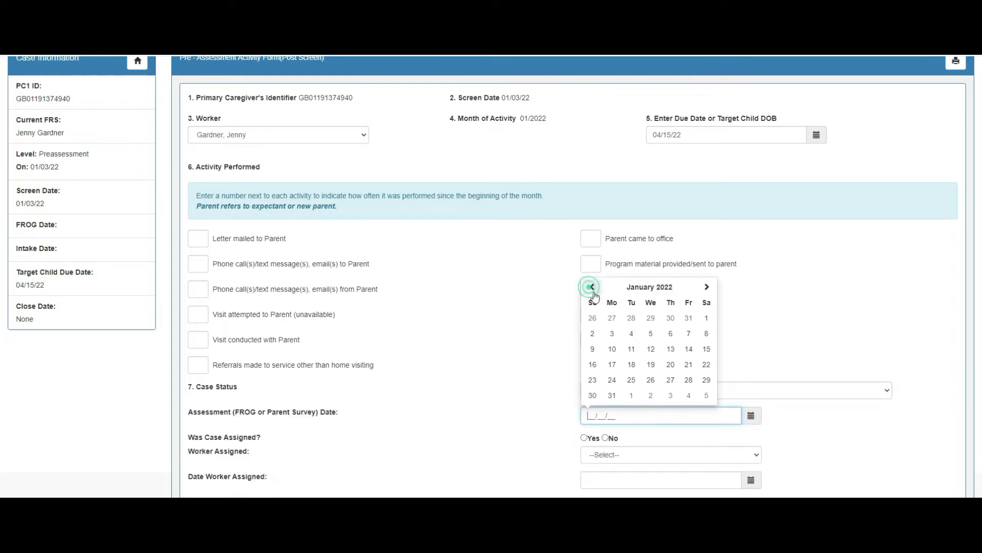
{"action": "left_click", "coordinate": [651, 334]}
Mark the case assigned to a worker on 01/11/22 and submit the form.
{"action": "scroll", "coordinate": [743, 408], "scroll_direction": "down", "scroll_amount": 3}
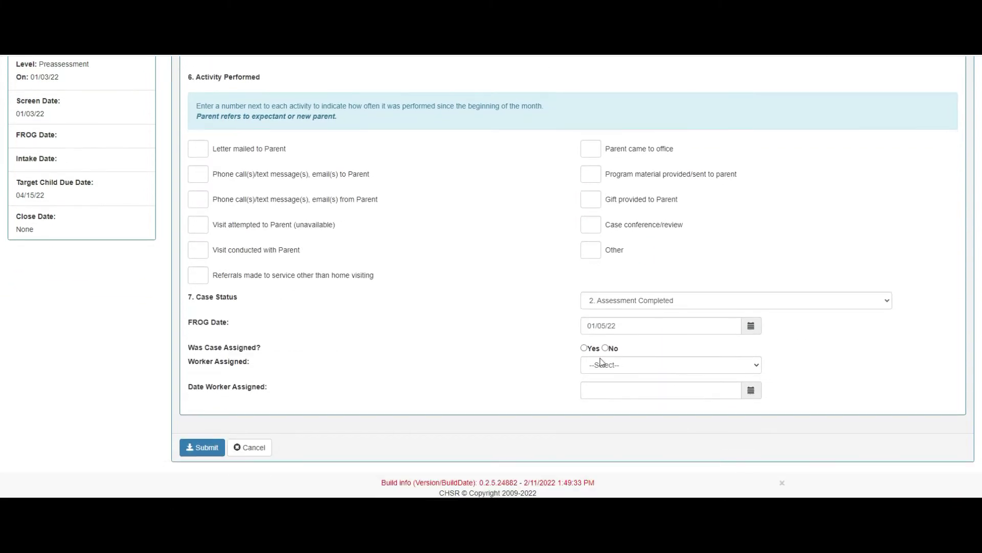
{"action": "left_click", "coordinate": [584, 347]}
{"action": "left_click", "coordinate": [599, 364]}
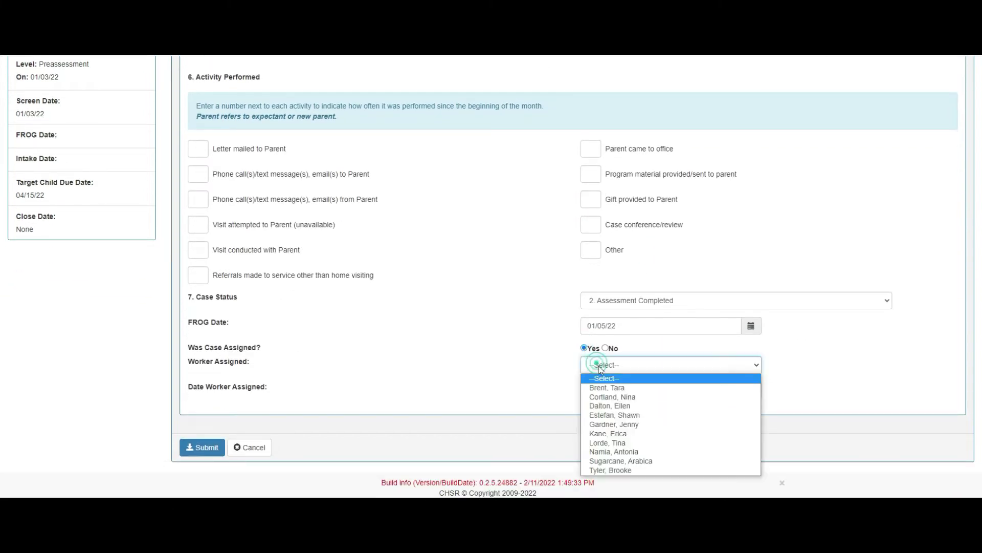
{"action": "left_click", "coordinate": [617, 389]}
{"action": "left_click", "coordinate": [750, 392]}
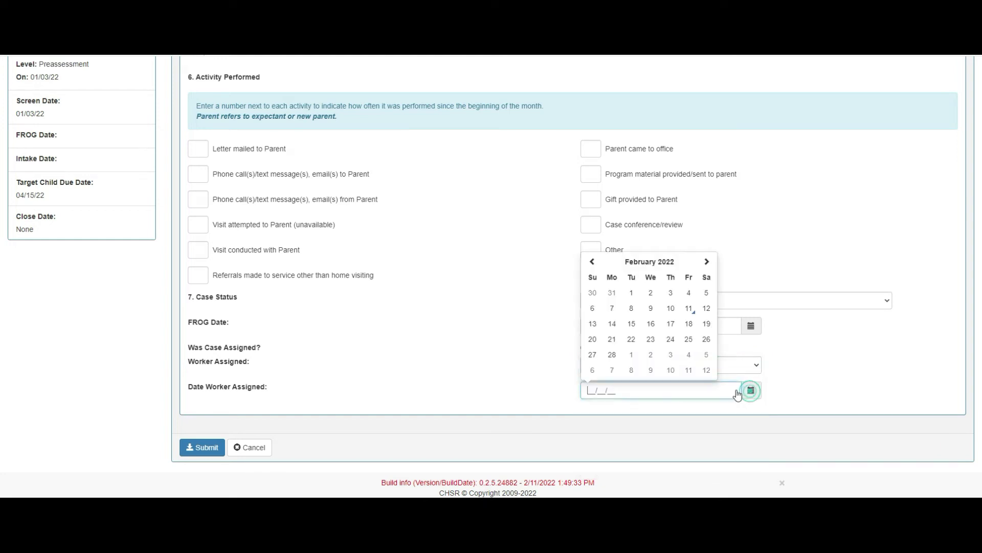
{"action": "left_click", "coordinate": [592, 261]}
{"action": "left_click", "coordinate": [632, 327]}
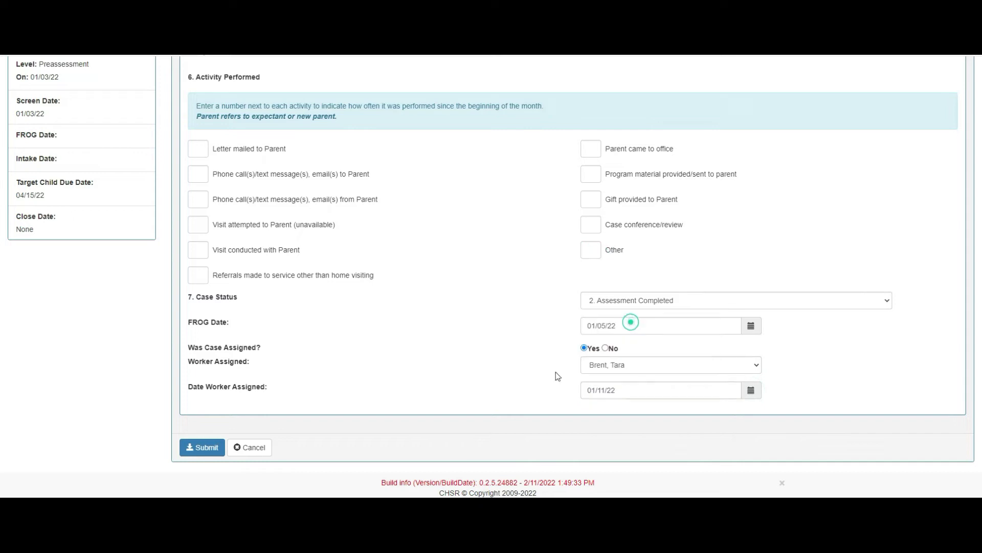
{"action": "left_click", "coordinate": [205, 452]}
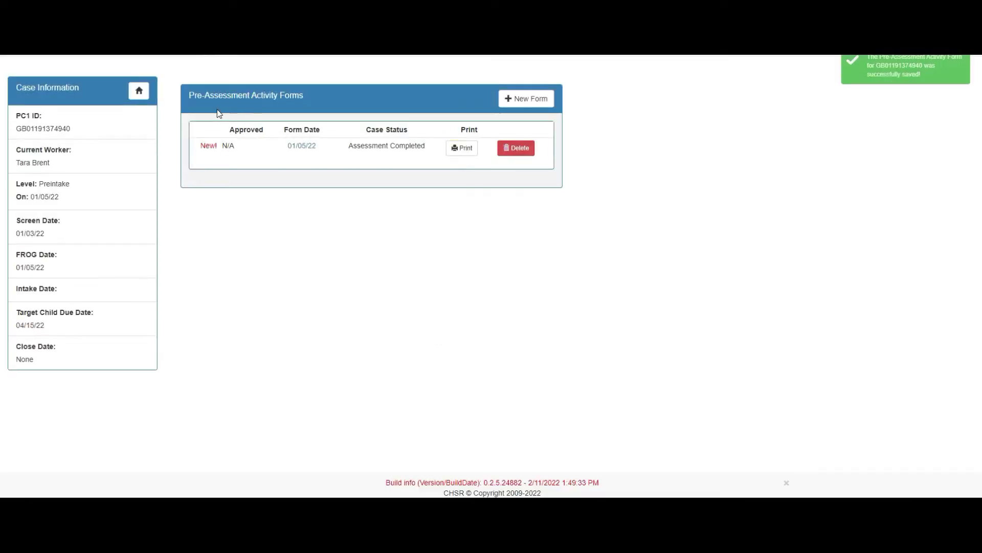
Open the case's FROG form, tick MOB and Grandparent of TC, and enter Gravida 1, Parity 0.
{"action": "left_click", "coordinate": [137, 92]}
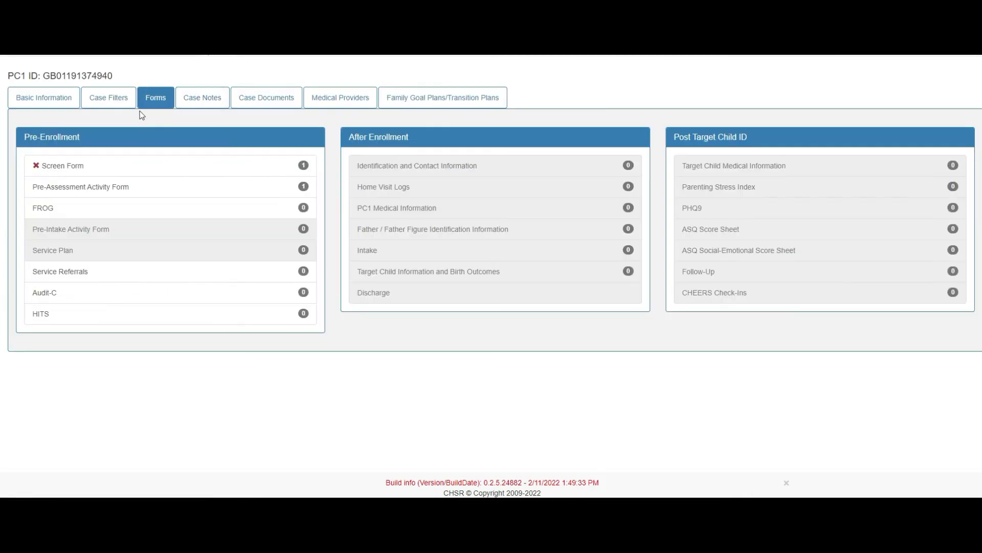
{"action": "left_click", "coordinate": [68, 210]}
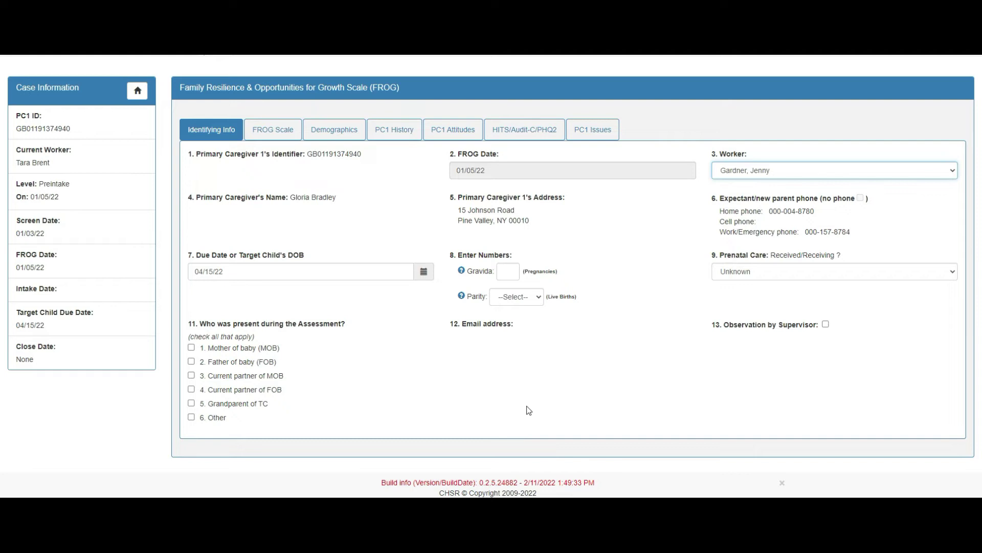
{"action": "left_click", "coordinate": [192, 348]}
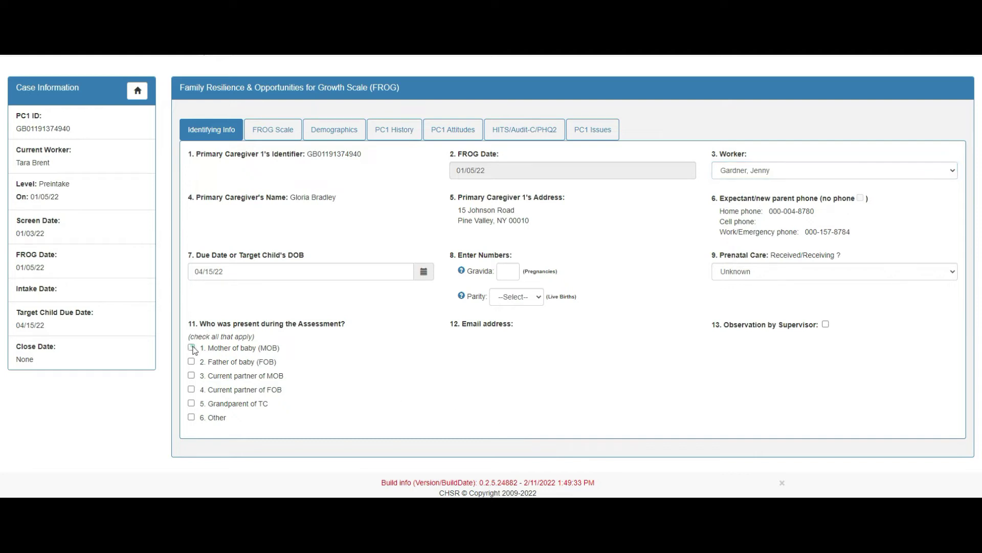
{"action": "left_click", "coordinate": [192, 402]}
{"action": "left_click", "coordinate": [508, 272]}
{"action": "type", "text": "1"}
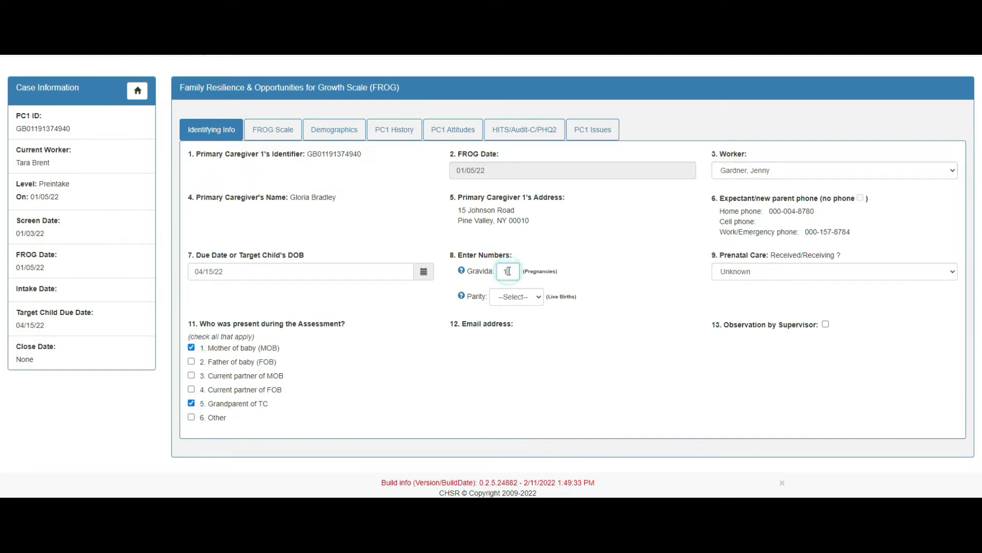
{"action": "key", "text": "Tab"}
{"action": "key", "text": "0"}
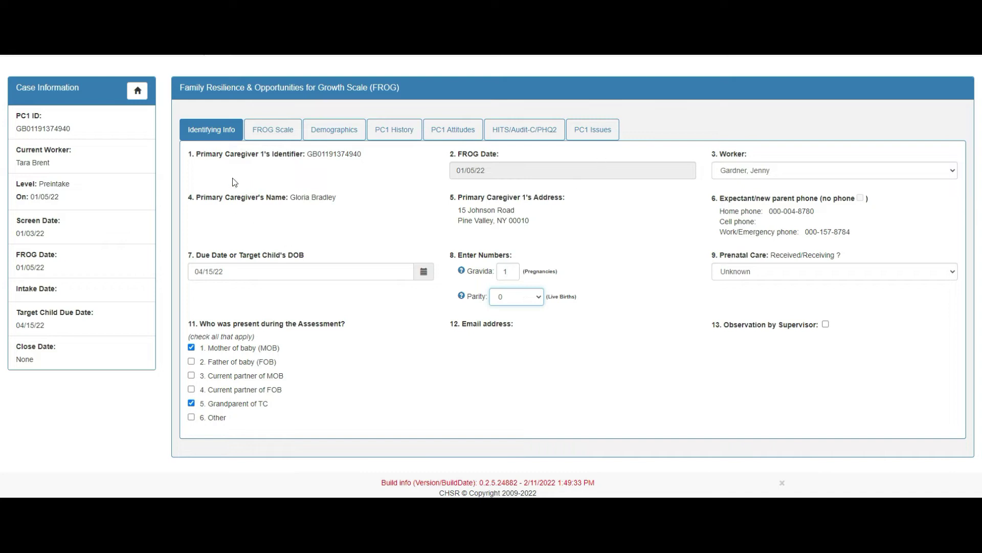
On the FROG Scale, set 'Was Parent 2 Present?' to No so Parent 2 shows 99. N/A.
{"action": "left_click", "coordinate": [275, 131]}
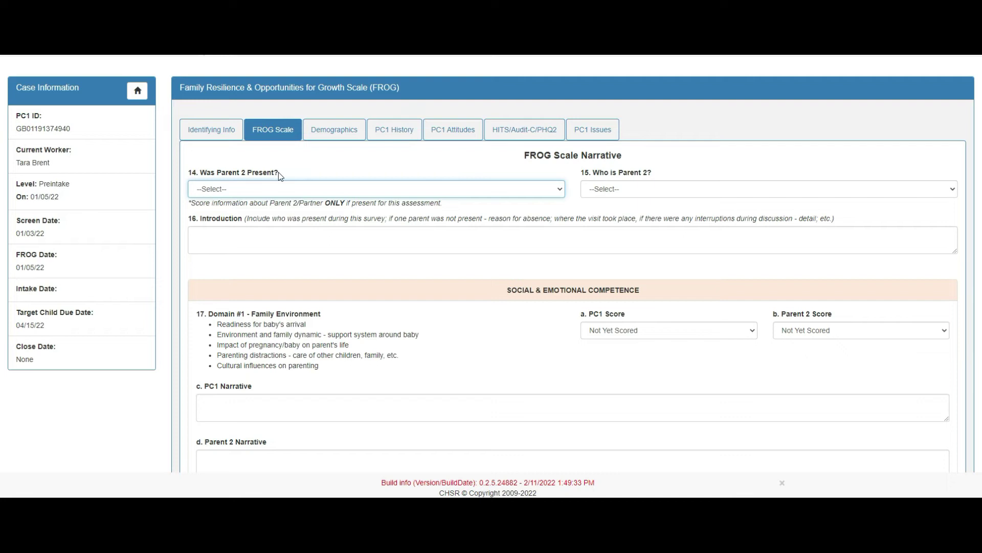
{"action": "left_click", "coordinate": [278, 190]}
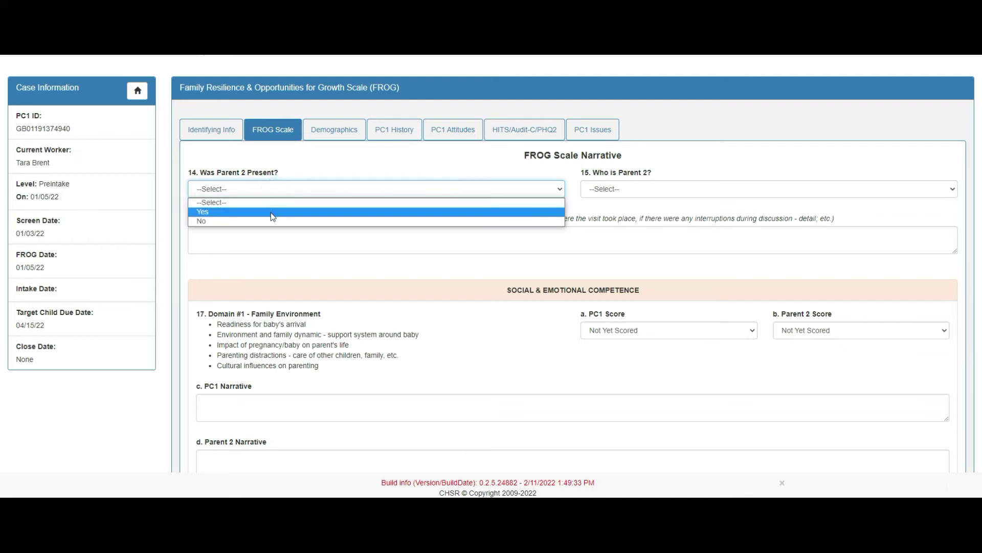
{"action": "left_click", "coordinate": [271, 212]}
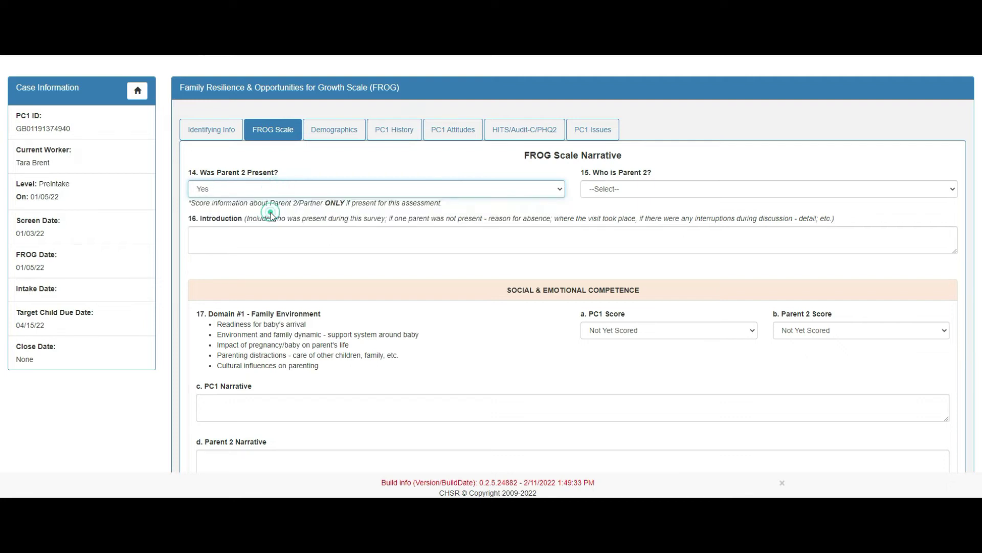
{"action": "left_click", "coordinate": [625, 189]}
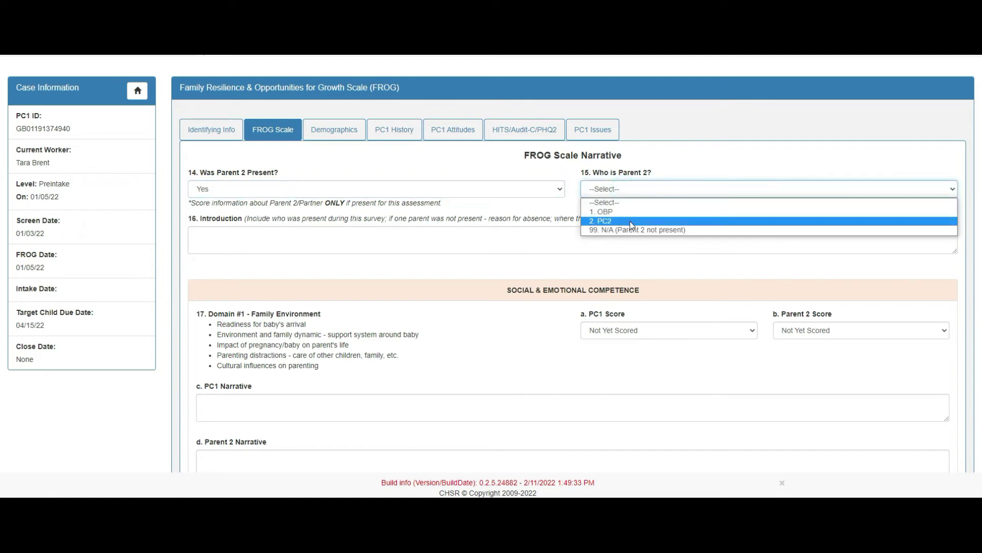
{"action": "left_click", "coordinate": [281, 187]}
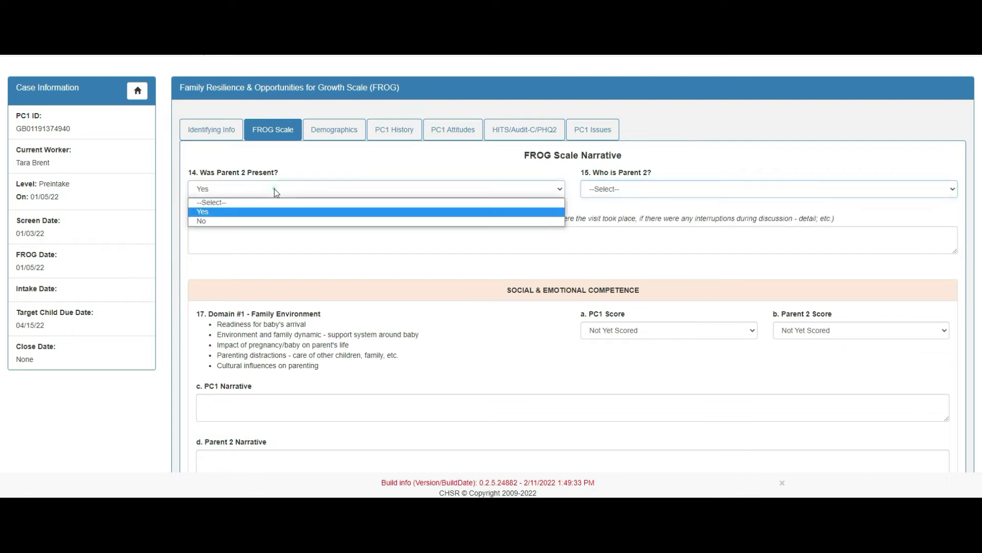
{"action": "left_click", "coordinate": [249, 221]}
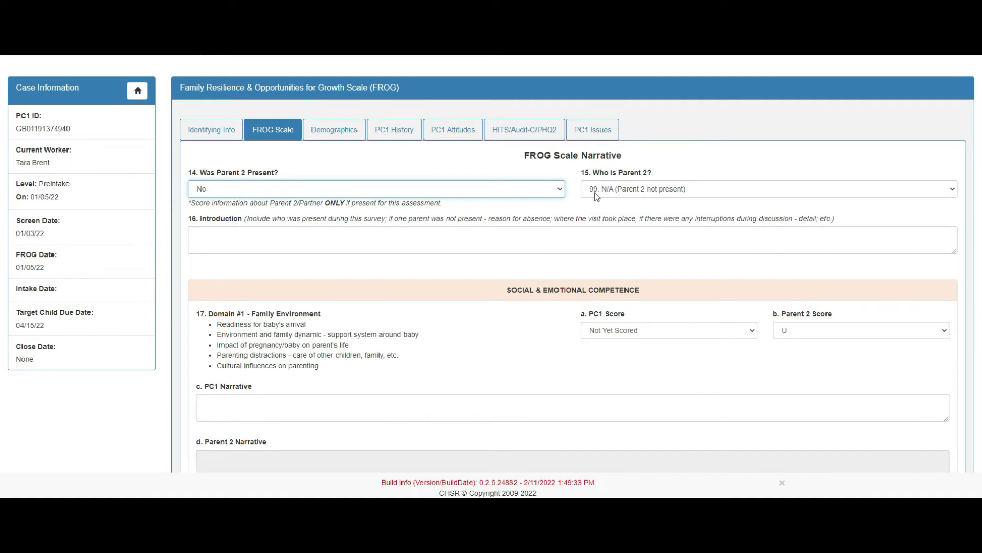
{"action": "scroll", "coordinate": [586, 208], "scroll_direction": "down", "scroll_amount": 2}
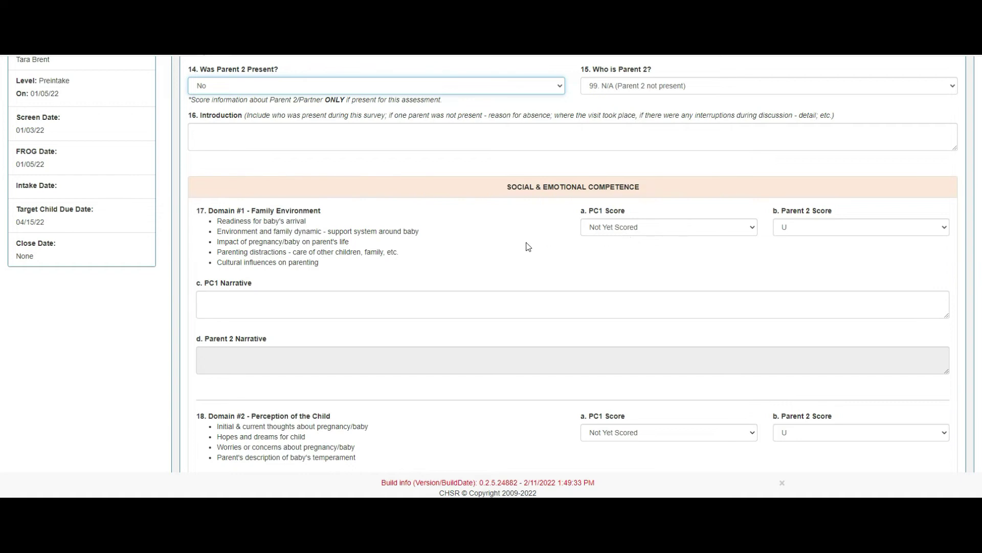
{"action": "scroll", "coordinate": [526, 245], "scroll_direction": "up", "scroll_amount": 2}
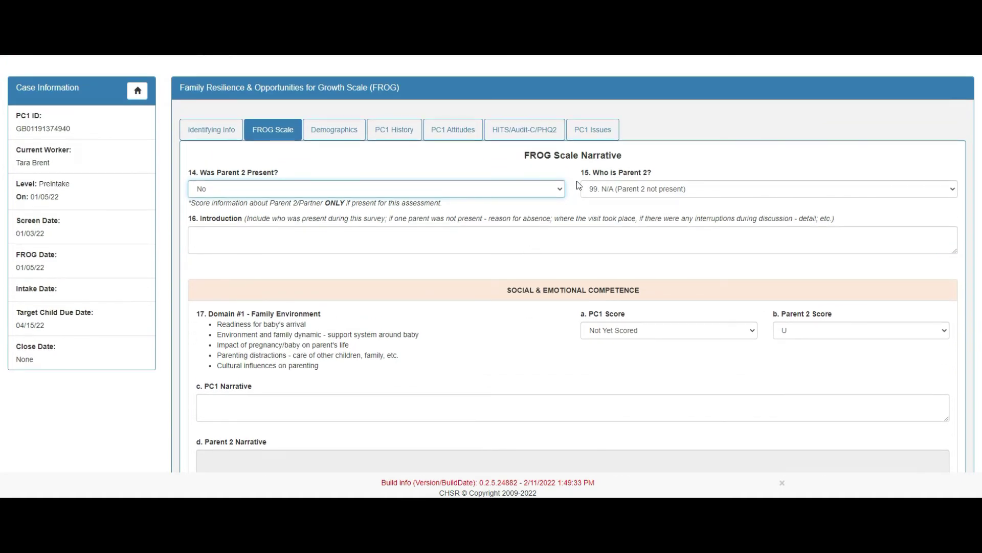
Submit the FROG form and reopen it from the Pre-Enrollment forms list.
{"action": "left_click", "coordinate": [594, 130]}
{"action": "scroll", "coordinate": [501, 266], "scroll_direction": "down", "scroll_amount": 5}
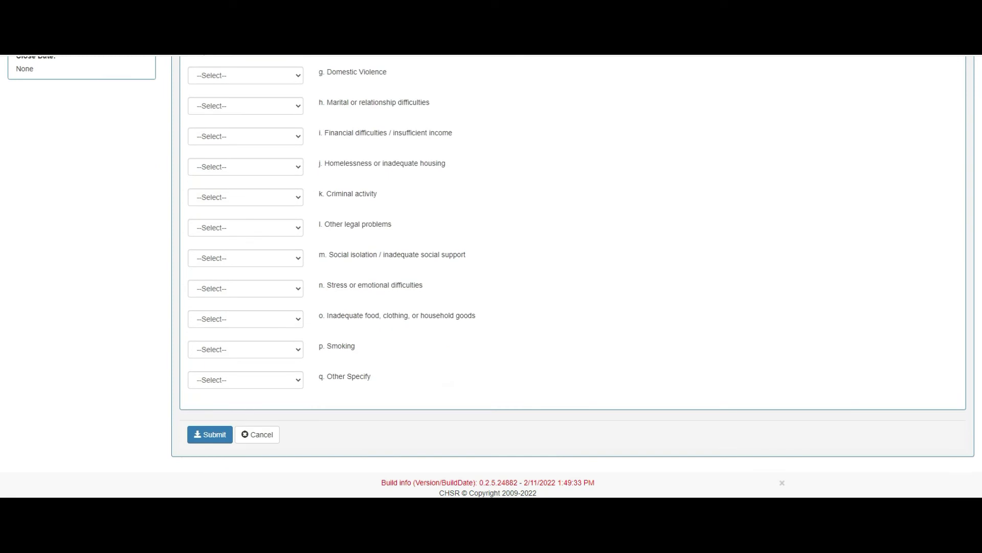
{"action": "left_click", "coordinate": [215, 440]}
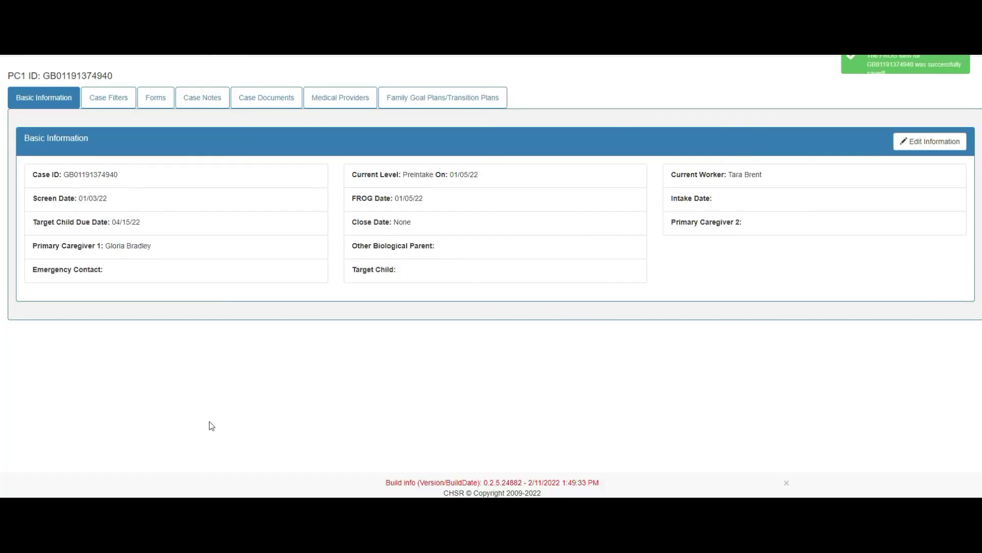
{"action": "left_click", "coordinate": [157, 106]}
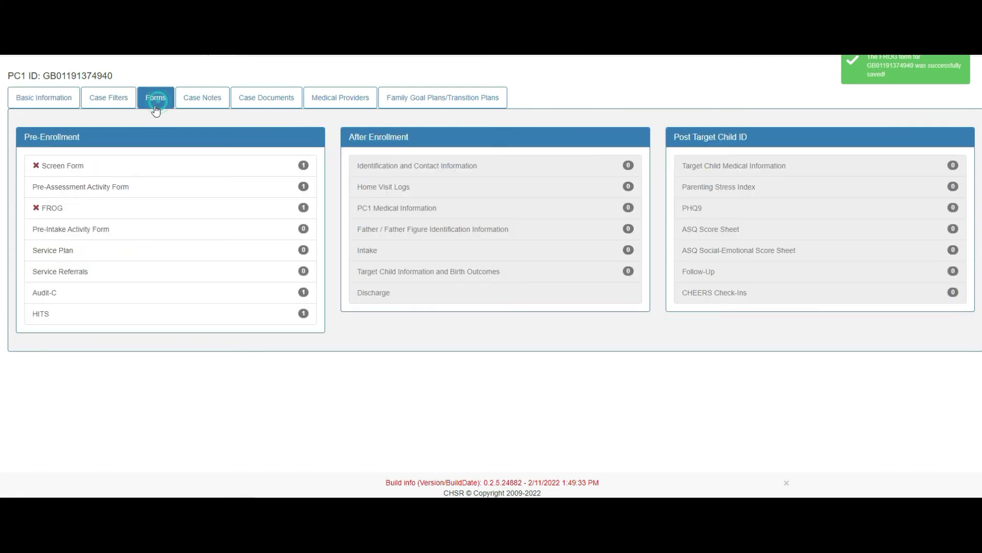
{"action": "left_click", "coordinate": [83, 214]}
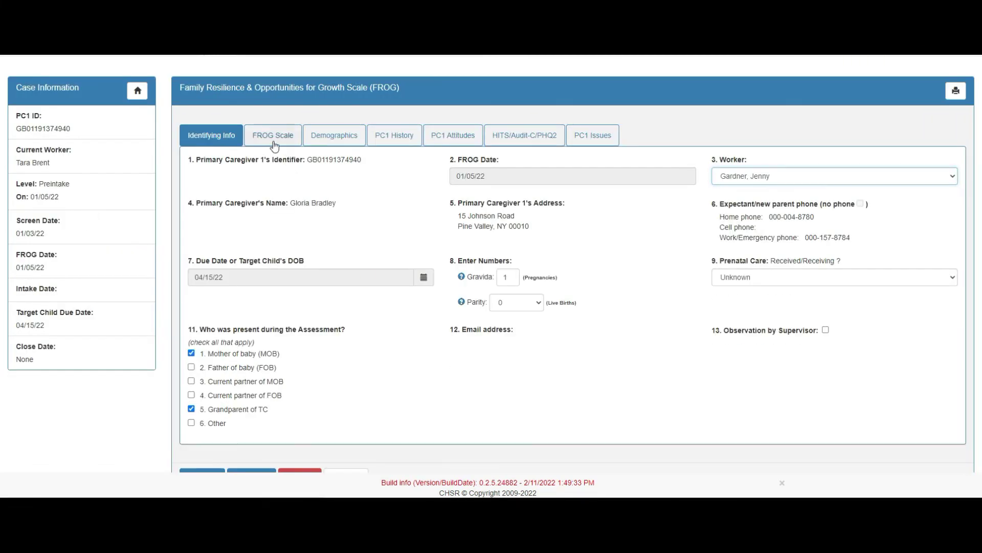
Score PC1 for Domains 1–5 as 2, 3, 3, 3, 3.
{"action": "left_click", "coordinate": [275, 146]}
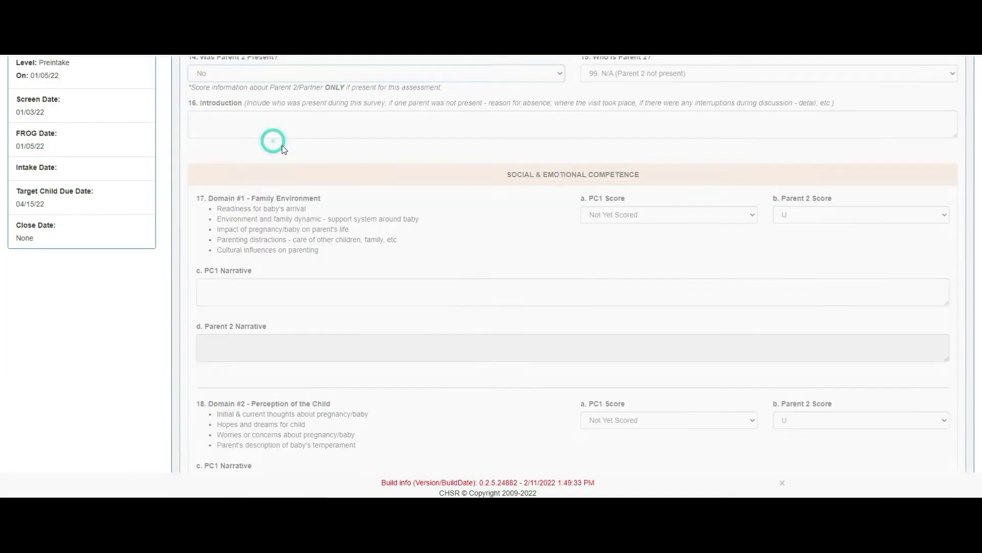
{"action": "left_click", "coordinate": [611, 217]}
{"action": "left_click", "coordinate": [614, 255]}
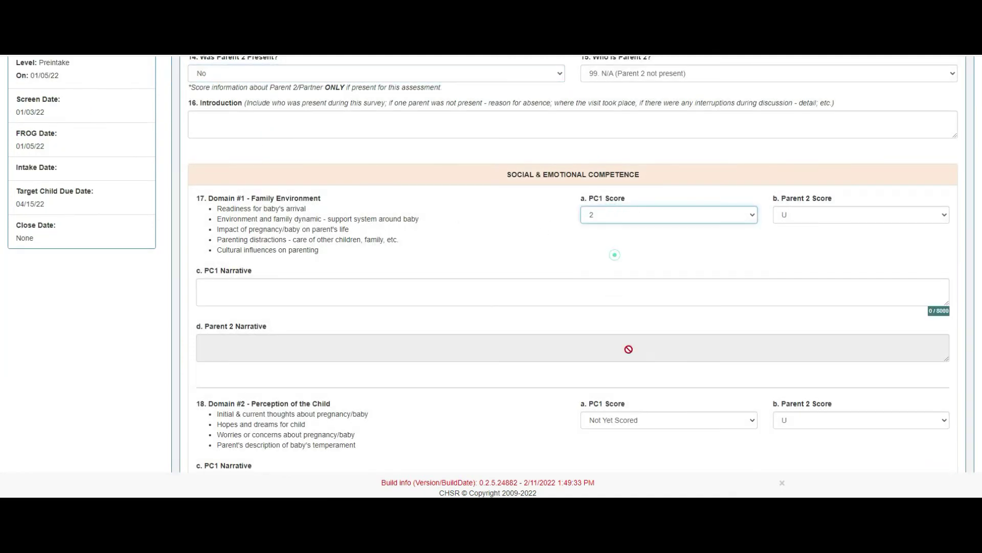
{"action": "left_click", "coordinate": [644, 421]}
{"action": "left_click", "coordinate": [627, 467]}
{"action": "scroll", "coordinate": [634, 432], "scroll_direction": "down", "scroll_amount": 6}
{"action": "left_click", "coordinate": [617, 355]}
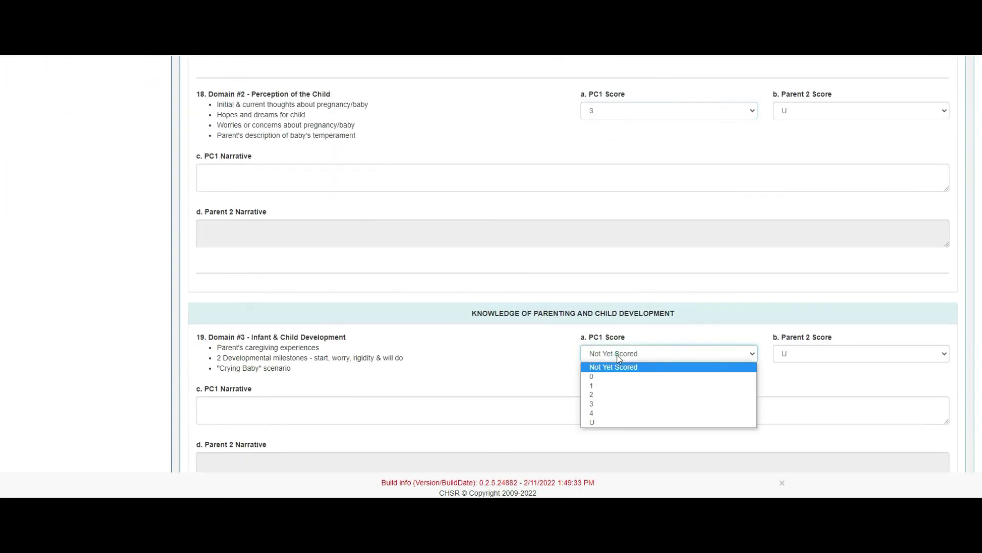
{"action": "left_click", "coordinate": [625, 400]}
{"action": "scroll", "coordinate": [608, 358], "scroll_direction": "down", "scroll_amount": 4}
{"action": "left_click", "coordinate": [614, 331]}
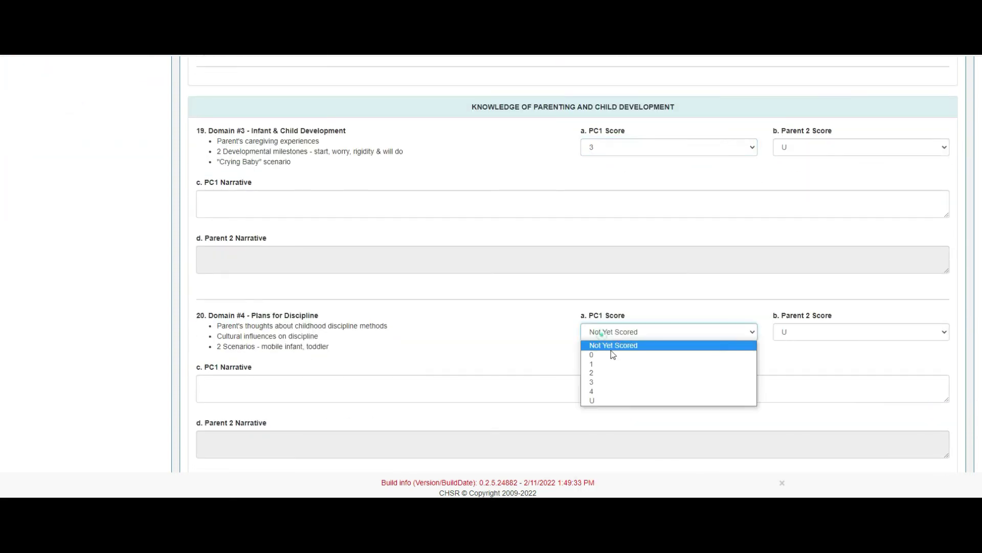
{"action": "left_click", "coordinate": [617, 379]}
{"action": "scroll", "coordinate": [606, 358], "scroll_direction": "down", "scroll_amount": 4}
{"action": "left_click", "coordinate": [603, 311]}
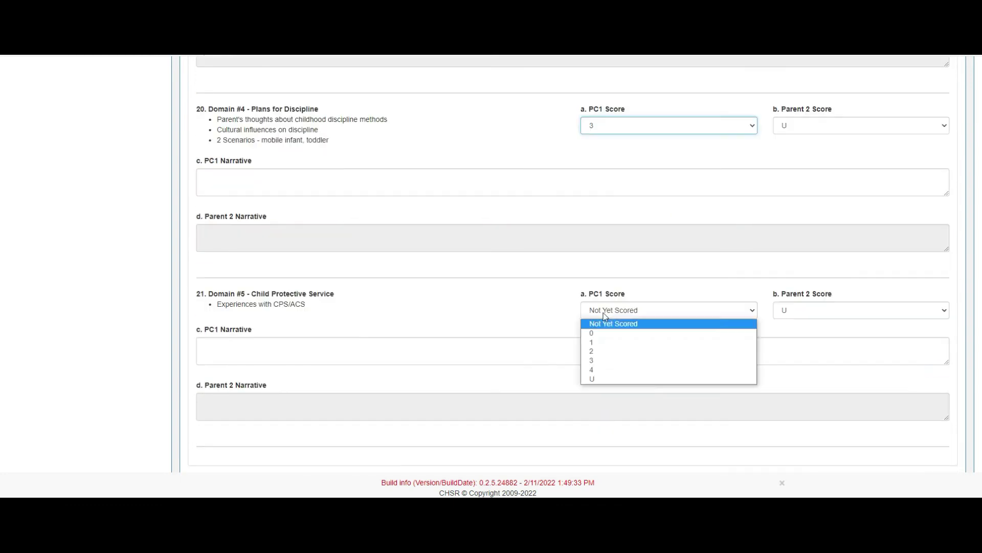
{"action": "left_click", "coordinate": [619, 361]}
Score PC1 for Domains 6–11 as 2, 3, 3, 3, 2, 2.
{"action": "scroll", "coordinate": [617, 356], "scroll_direction": "down", "scroll_amount": 4}
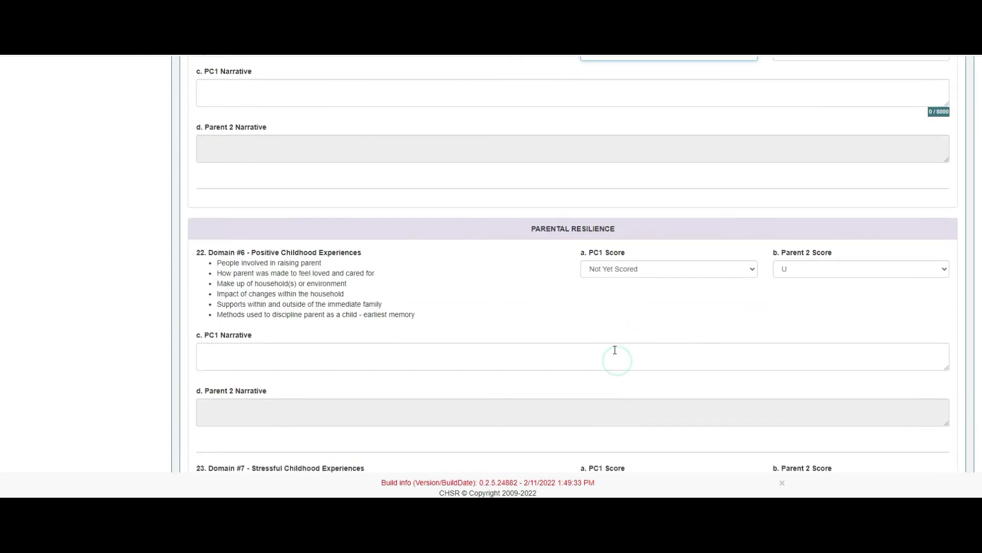
{"action": "left_click", "coordinate": [618, 269]}
{"action": "left_click", "coordinate": [631, 311]}
{"action": "scroll", "coordinate": [632, 314], "scroll_direction": "down", "scroll_amount": 4}
{"action": "left_click", "coordinate": [617, 278]}
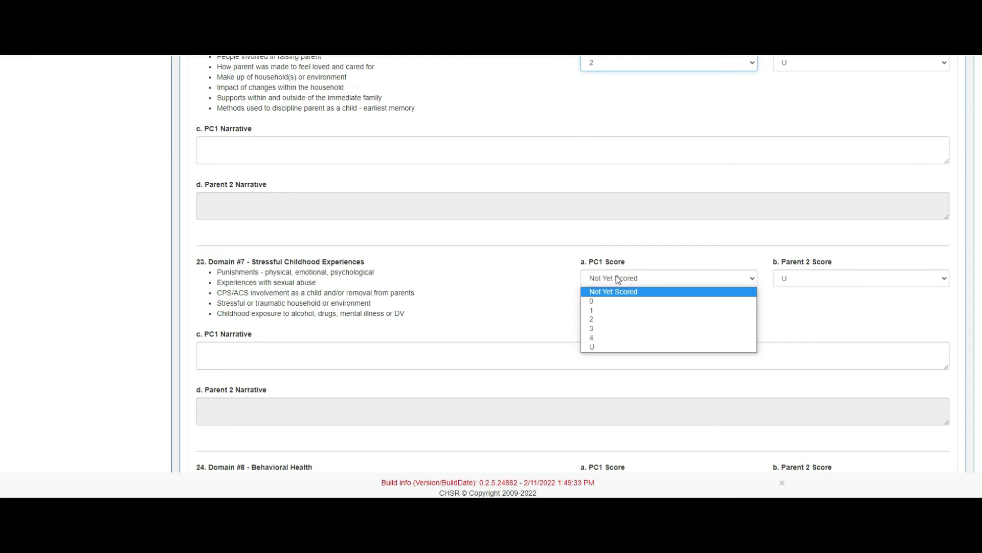
{"action": "left_click", "coordinate": [622, 329]}
{"action": "scroll", "coordinate": [619, 328], "scroll_direction": "down", "scroll_amount": 4}
{"action": "left_click", "coordinate": [612, 281]}
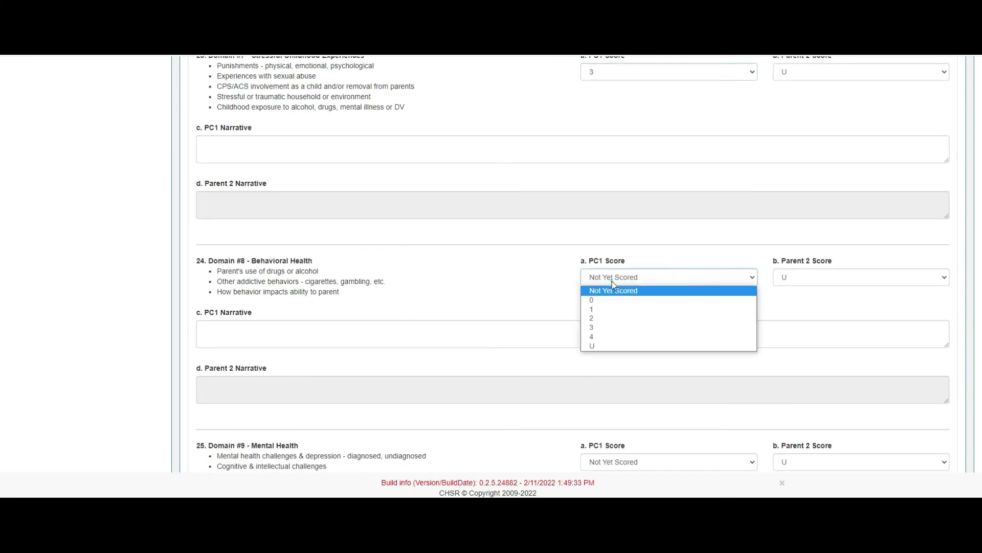
{"action": "left_click", "coordinate": [623, 332]}
{"action": "scroll", "coordinate": [622, 327], "scroll_direction": "down", "scroll_amount": 4}
{"action": "left_click", "coordinate": [613, 260]}
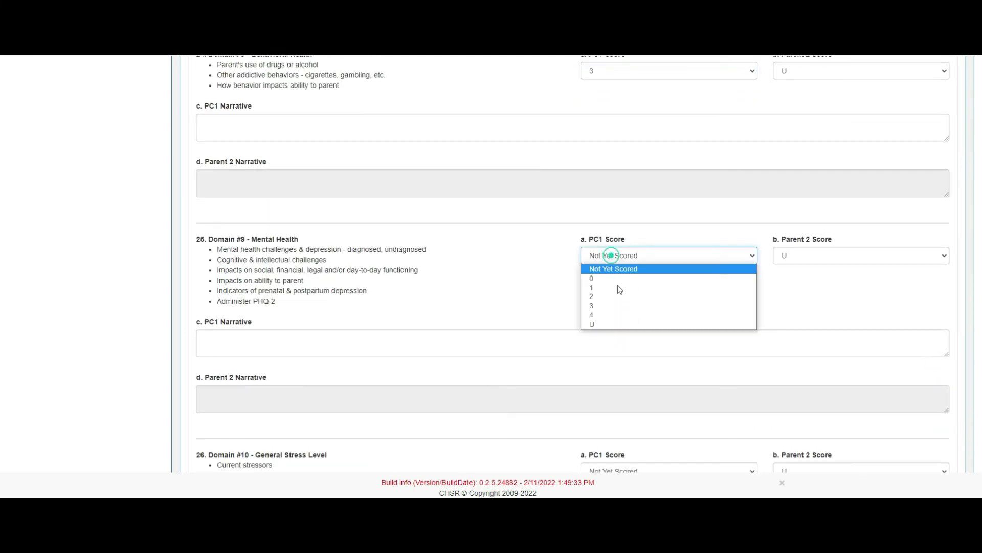
{"action": "left_click", "coordinate": [619, 307]}
{"action": "scroll", "coordinate": [620, 312], "scroll_direction": "down", "scroll_amount": 4}
{"action": "left_click", "coordinate": [621, 316]}
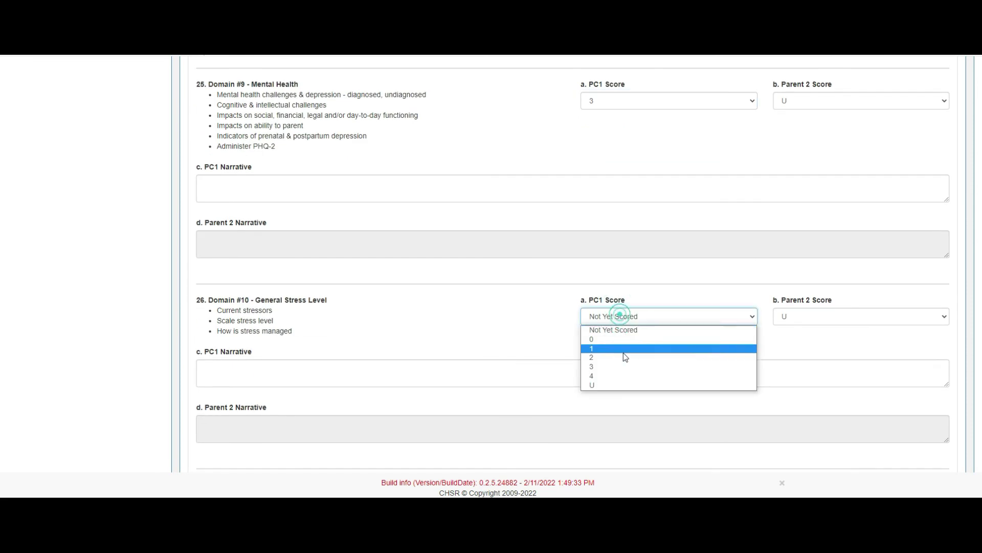
{"action": "left_click", "coordinate": [624, 356]}
{"action": "scroll", "coordinate": [624, 357], "scroll_direction": "down", "scroll_amount": 4}
{"action": "left_click", "coordinate": [626, 348]}
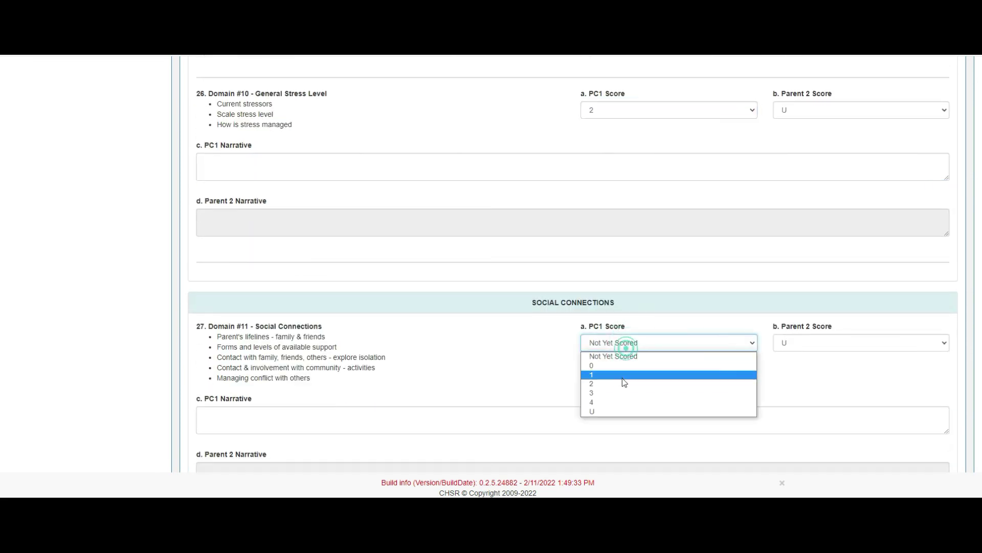
{"action": "left_click", "coordinate": [622, 382]}
Score PC1 for Domains 12–14 as 3, 2, 2, reaching a total of 36.
{"action": "scroll", "coordinate": [622, 384], "scroll_direction": "down", "scroll_amount": 4}
{"action": "left_click", "coordinate": [618, 290]}
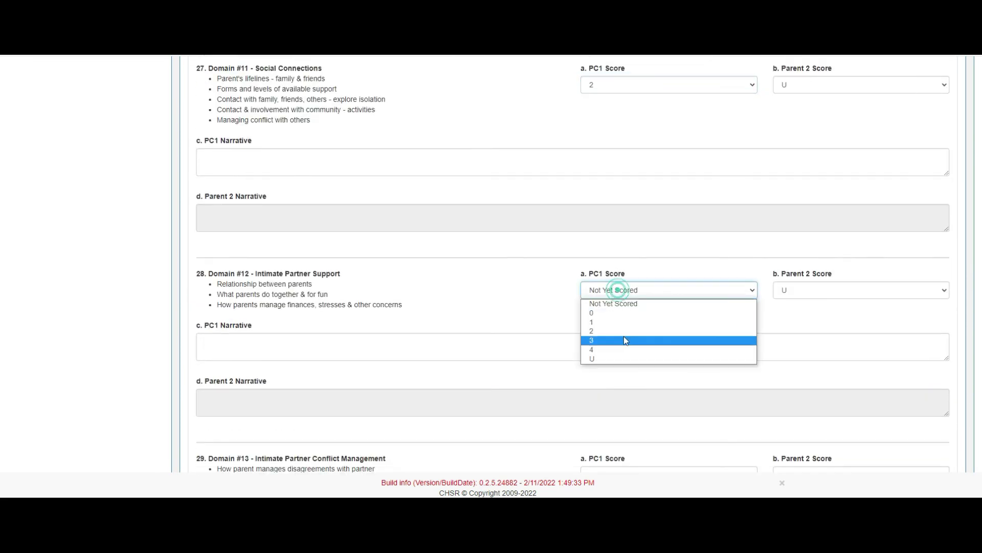
{"action": "left_click", "coordinate": [624, 338]}
{"action": "scroll", "coordinate": [620, 307], "scroll_direction": "down", "scroll_amount": 4}
{"action": "left_click", "coordinate": [623, 269]}
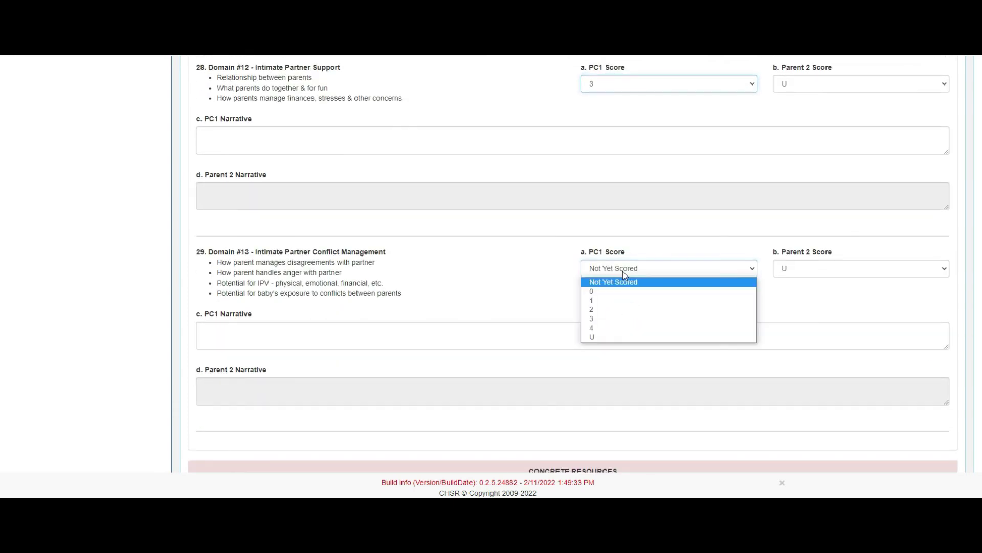
{"action": "left_click", "coordinate": [627, 309]}
{"action": "scroll", "coordinate": [625, 309], "scroll_direction": "down", "scroll_amount": 4}
{"action": "left_click", "coordinate": [624, 307]}
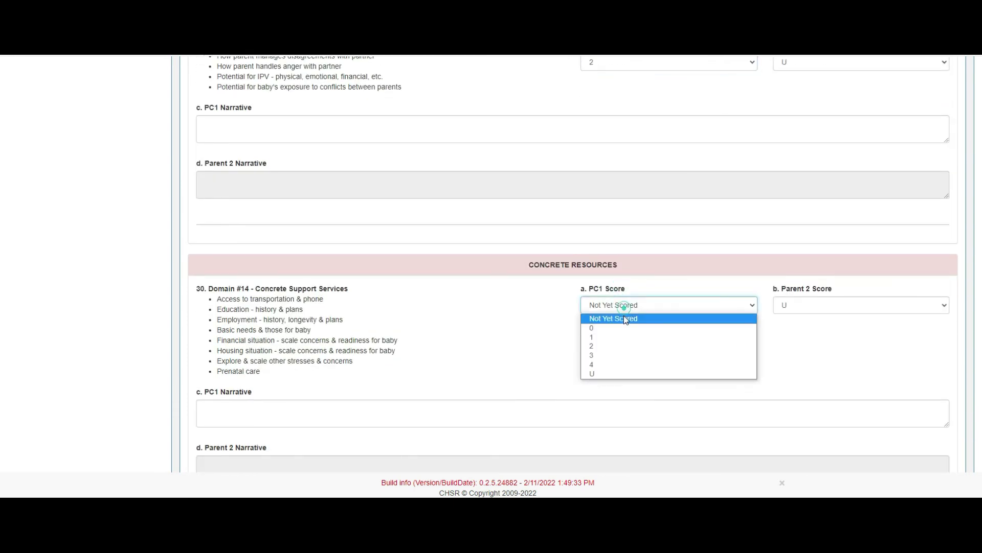
{"action": "left_click", "coordinate": [624, 346]}
{"action": "scroll", "coordinate": [624, 344], "scroll_direction": "down", "scroll_amount": 3}
{"action": "scroll", "coordinate": [613, 379], "scroll_direction": "down", "scroll_amount": 1}
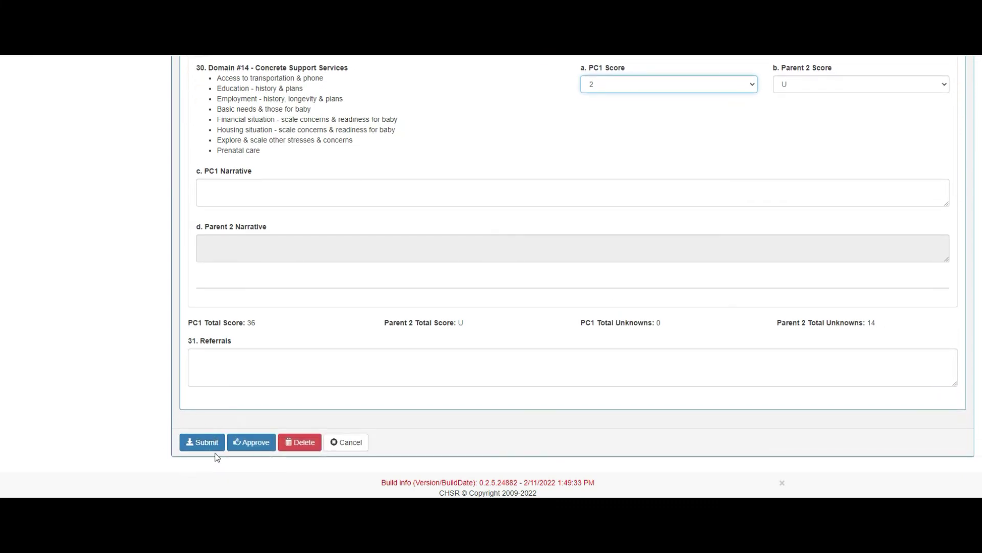
{"action": "scroll", "coordinate": [583, 348], "scroll_direction": "up", "scroll_amount": 7}
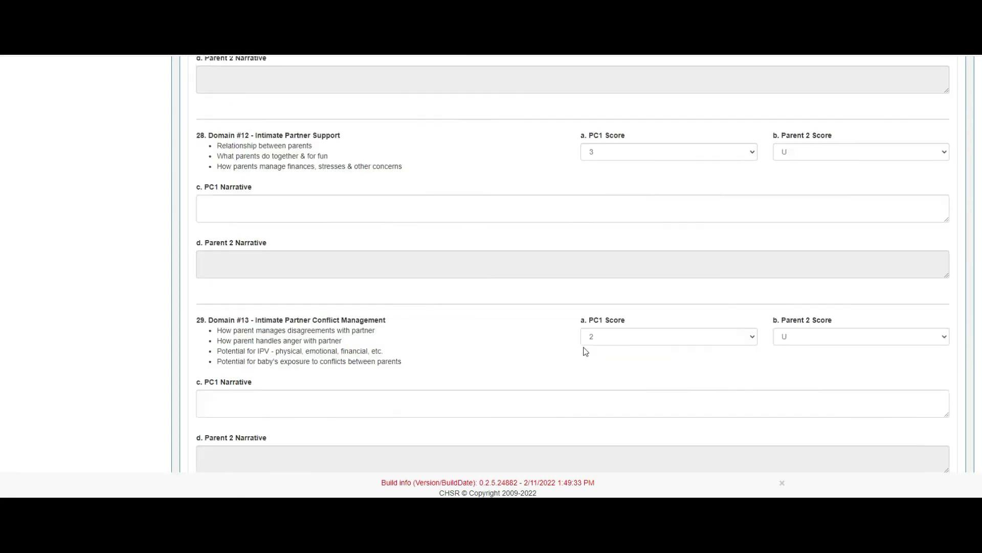
{"action": "scroll", "coordinate": [585, 351], "scroll_direction": "up", "scroll_amount": 20}
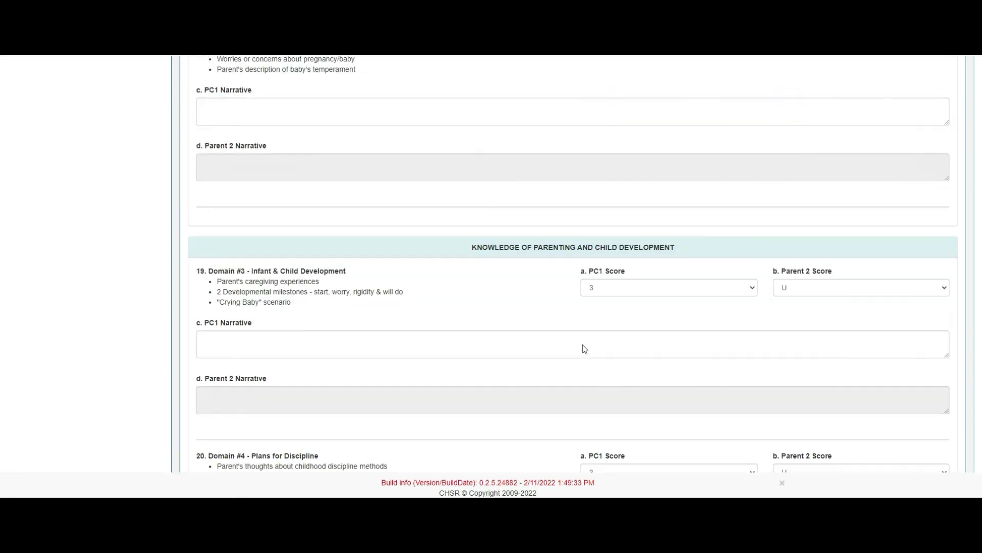
{"action": "scroll", "coordinate": [583, 348], "scroll_direction": "up", "scroll_amount": 10}
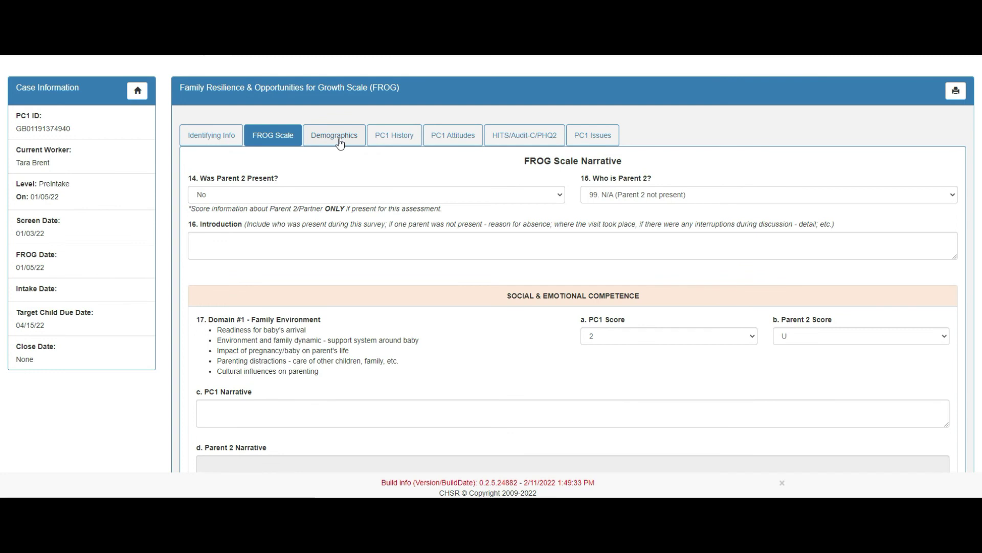
On Demographics, set Mental Health, Substance abuse and Domestic Violence involvement to No.
{"action": "left_click", "coordinate": [340, 138]}
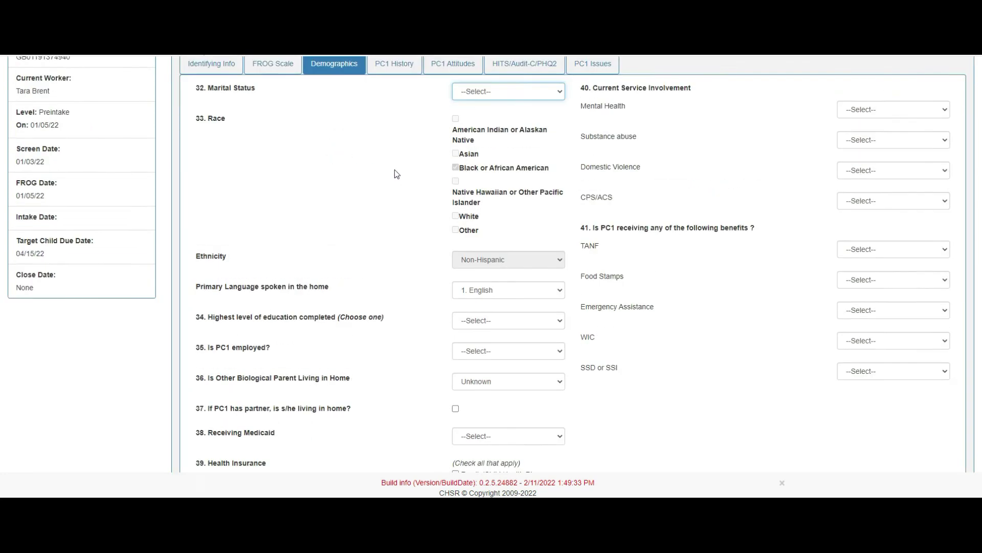
{"action": "scroll", "coordinate": [394, 170], "scroll_direction": "up", "scroll_amount": 2}
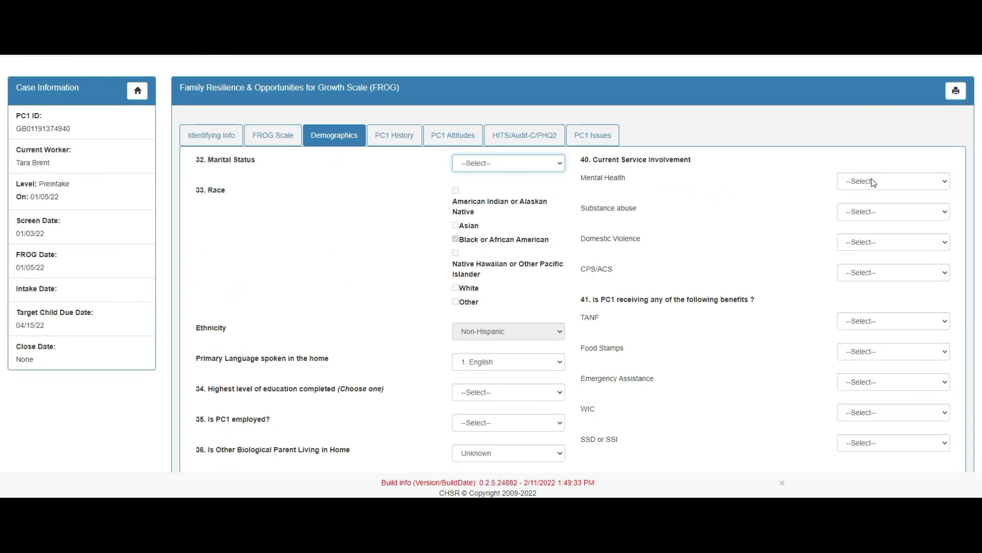
{"action": "left_click", "coordinate": [861, 213]}
{"action": "left_click", "coordinate": [859, 212]}
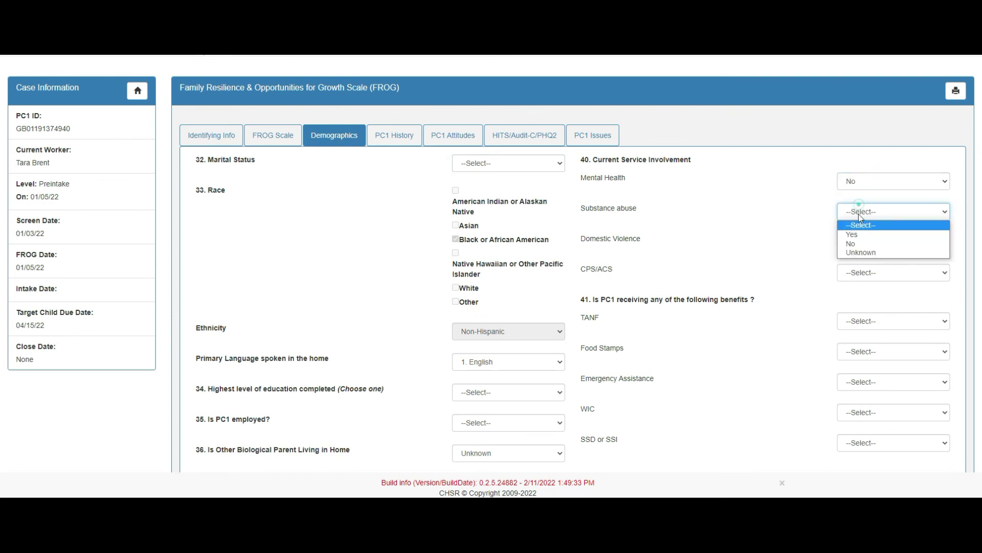
{"action": "left_click", "coordinate": [856, 244]}
{"action": "left_click", "coordinate": [860, 241]}
{"action": "left_click", "coordinate": [861, 273]}
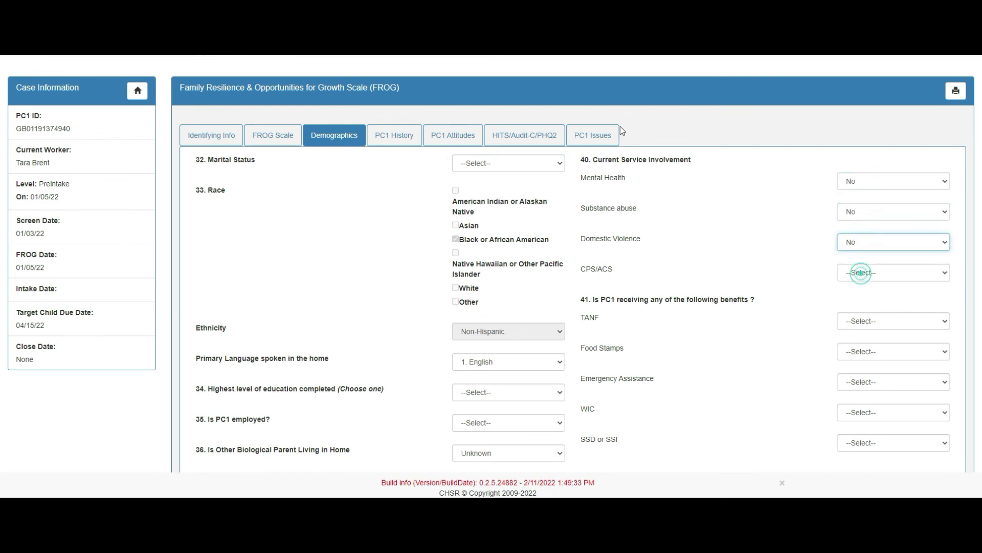
{"action": "left_click", "coordinate": [594, 138]}
{"action": "scroll", "coordinate": [467, 288], "scroll_direction": "down", "scroll_amount": 3}
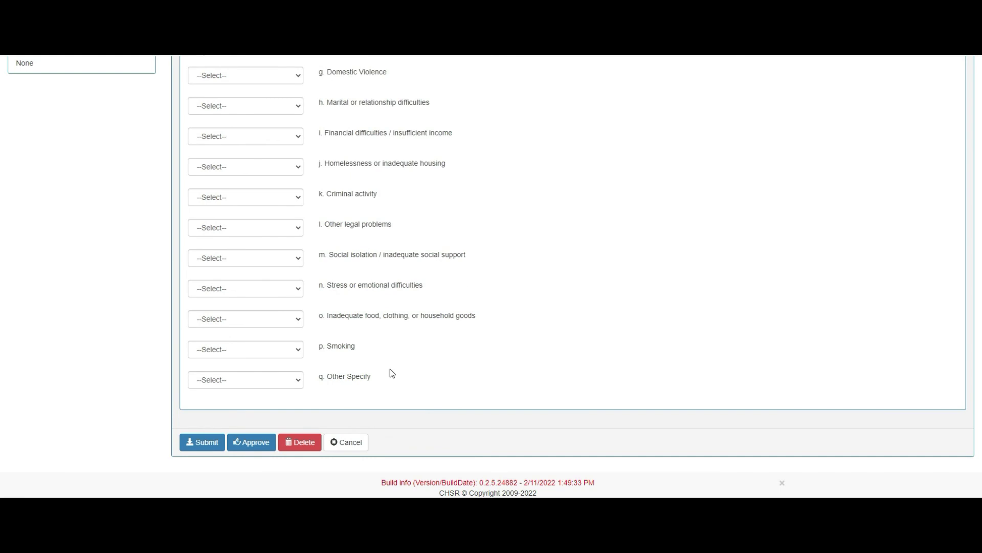
Submit the completed FROG form and return to the case's Forms list.
{"action": "left_click", "coordinate": [200, 446]}
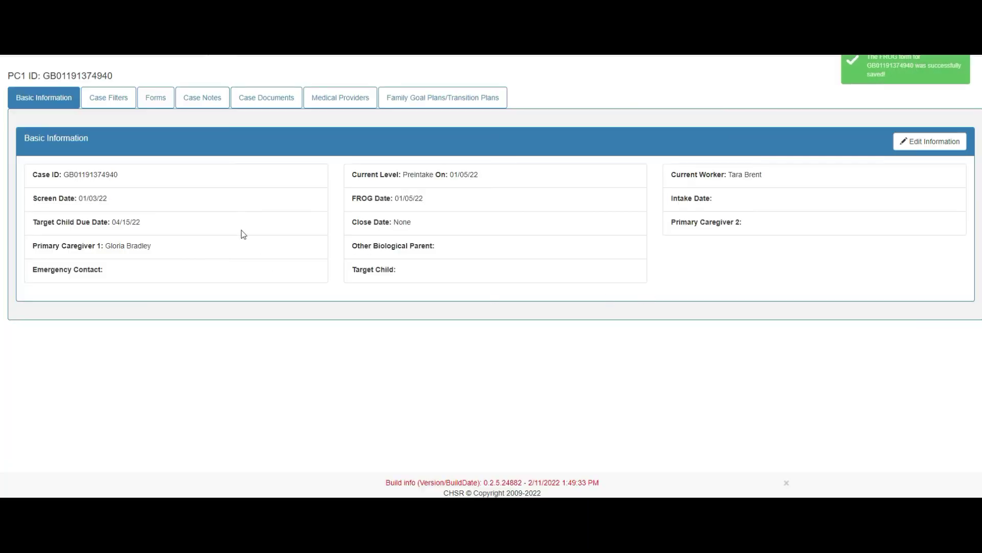
{"action": "left_click", "coordinate": [147, 102]}
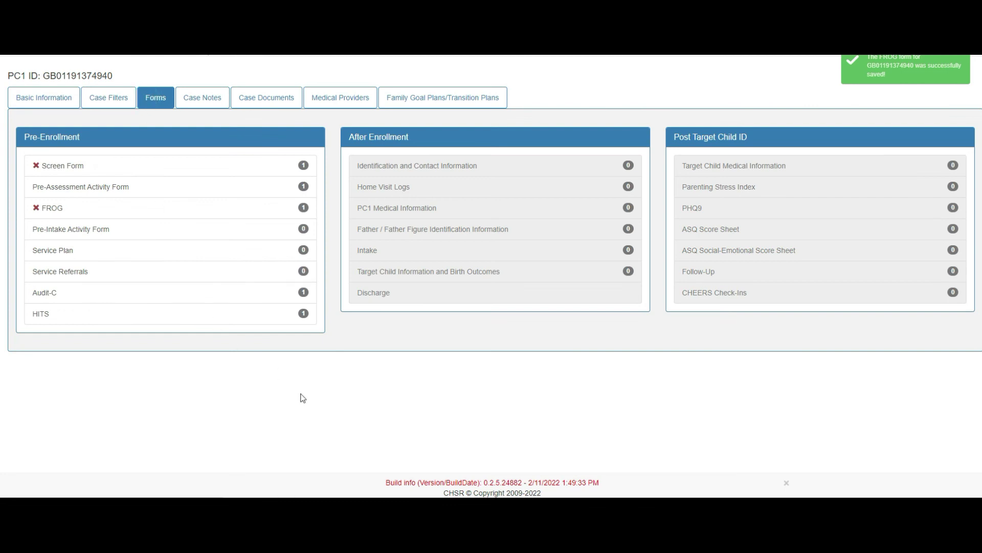